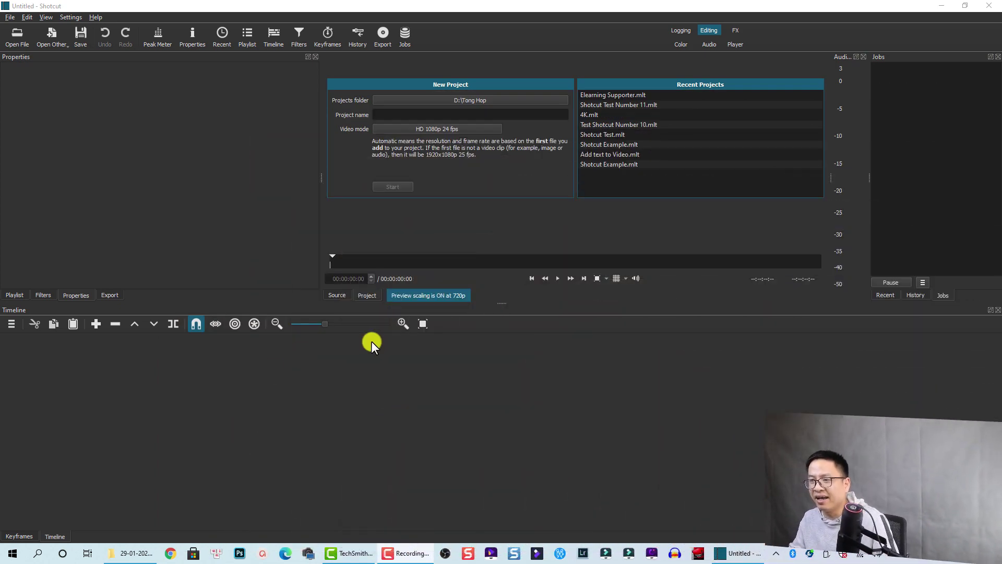
Step: Switch the left panel from Properties to the empty project Playlist
{"action": "left_click", "coordinate": [13, 296]}
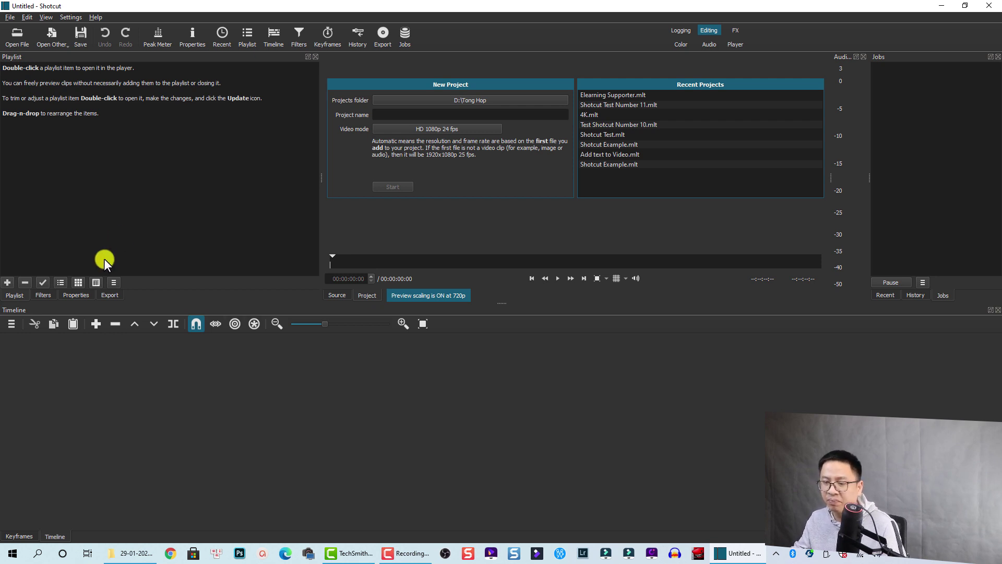
Step: Import clips MVI_1243–MVI_1246 and MVI_1249 from File Explorer into Shotcut's playlist
{"action": "left_click", "coordinate": [149, 554]}
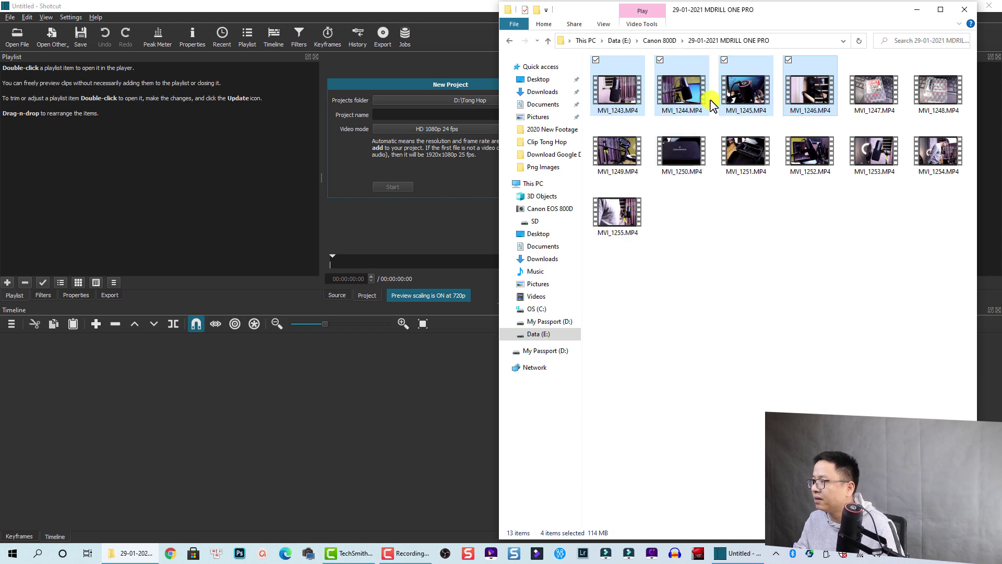
{"action": "left_click", "coordinate": [631, 175], "text": "ctrl"}
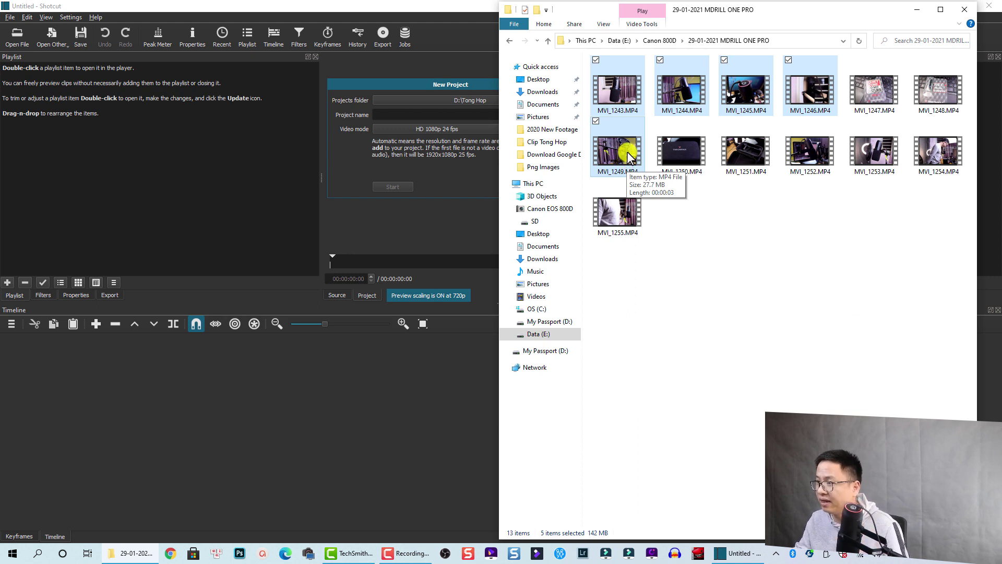
{"action": "left_click_drag", "start_coordinate": [628, 151], "coordinate": [124, 186]}
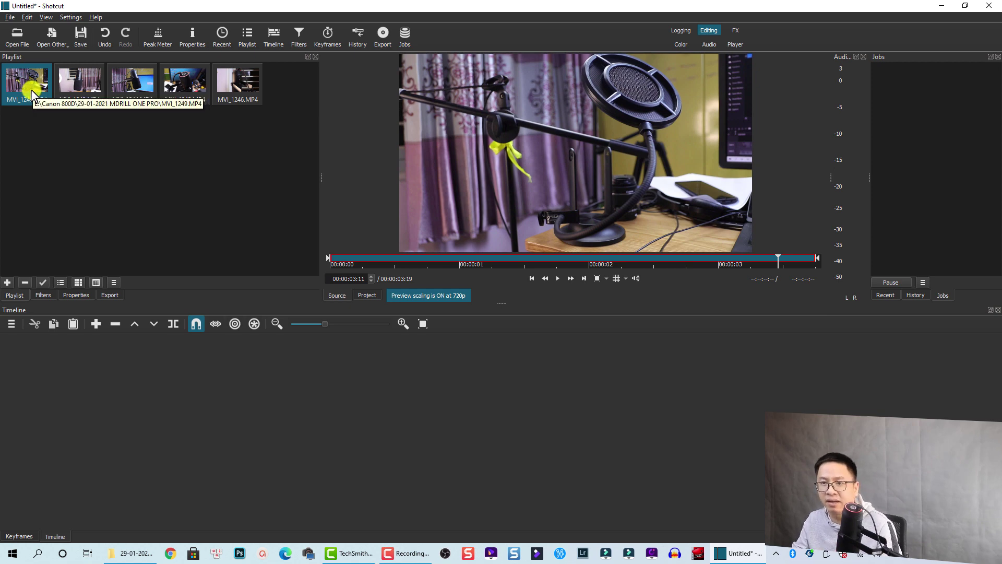
Step: Place MVI_1249.MP4 on the V1 track and zoom the timeline to fit it
{"action": "left_click_drag", "start_coordinate": [35, 90], "coordinate": [71, 355]}
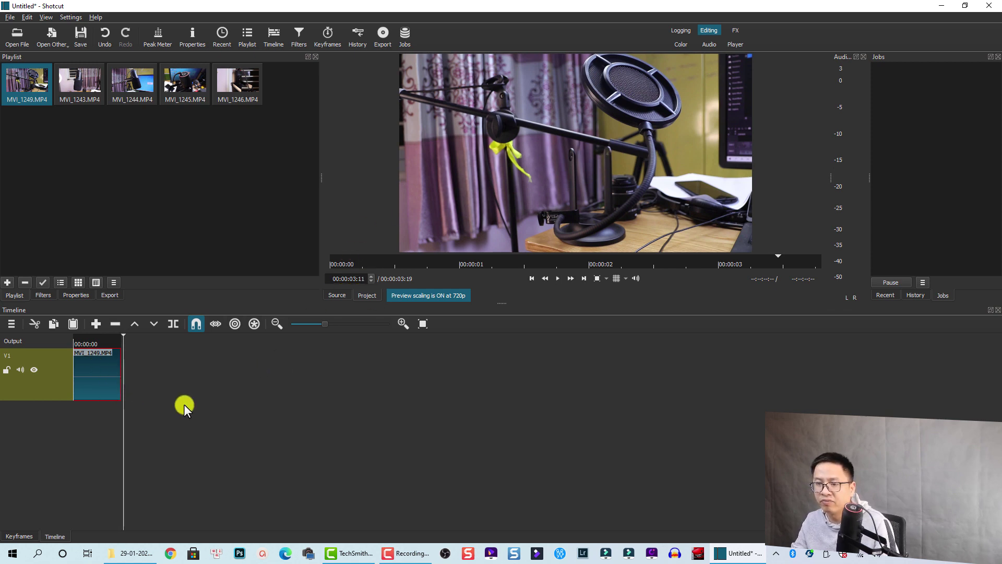
{"action": "key", "text": "space"}
{"action": "key", "text": "space"}
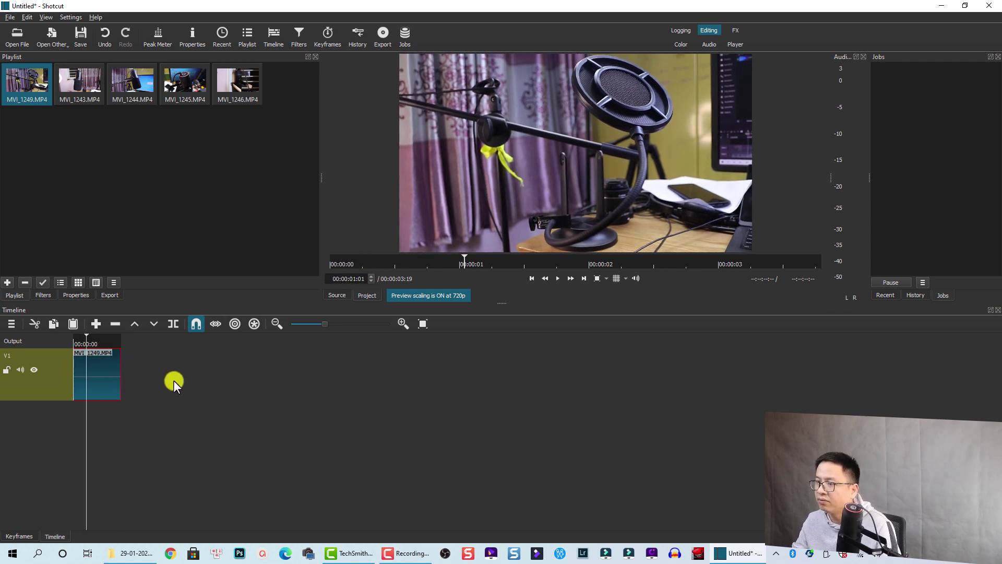
{"action": "left_click", "coordinate": [422, 323]}
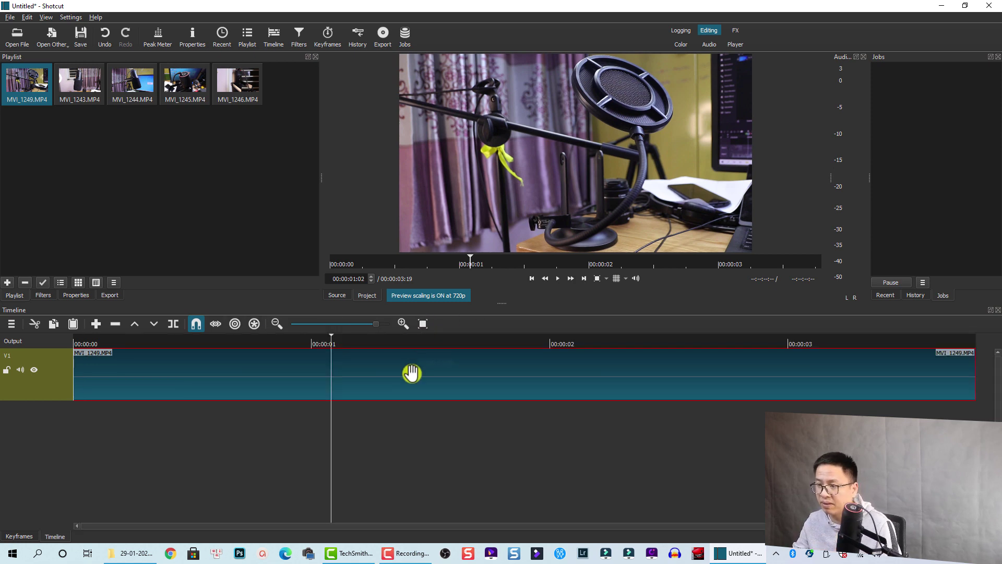
Step: Play from the clip start and park the playhead at 00:00:01:11, where slow motion begins
{"action": "left_click", "coordinate": [79, 343]}
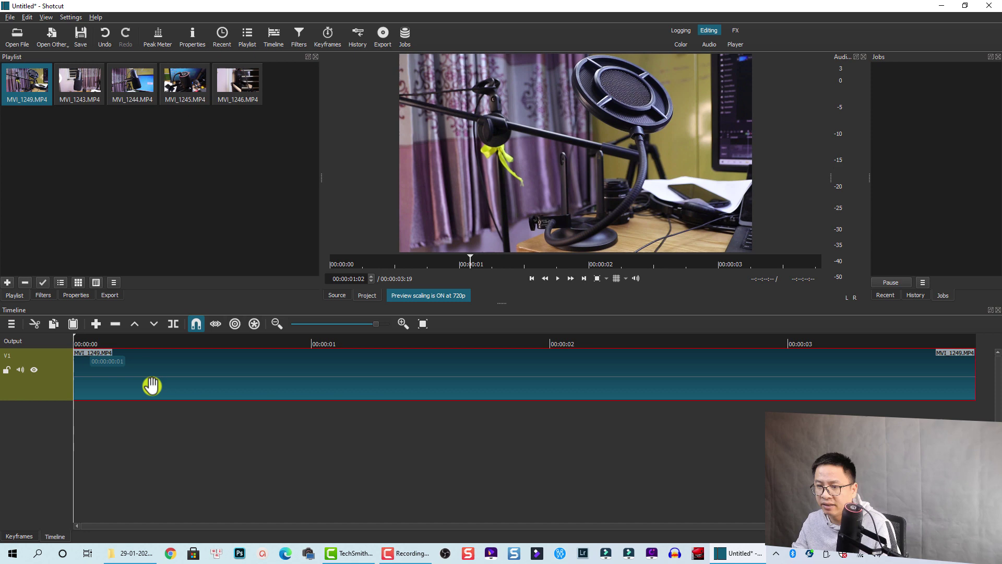
{"action": "key", "text": "space"}
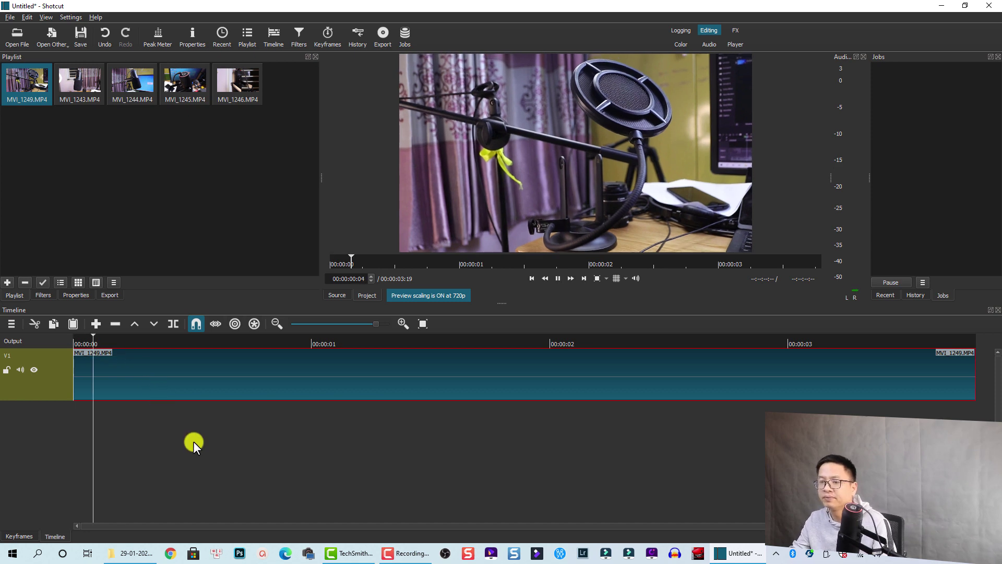
{"action": "key", "text": "space"}
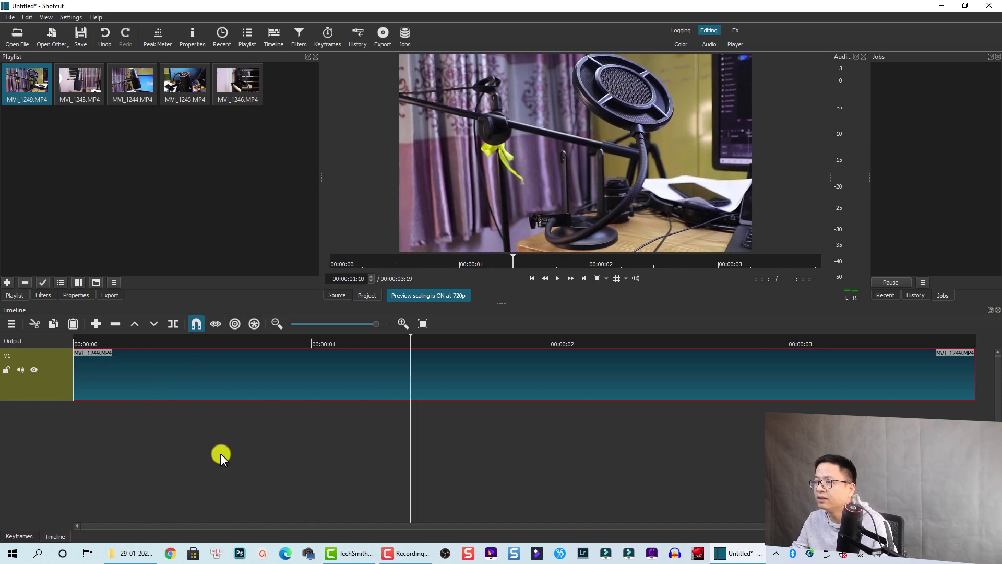
{"action": "key", "text": "Right"}
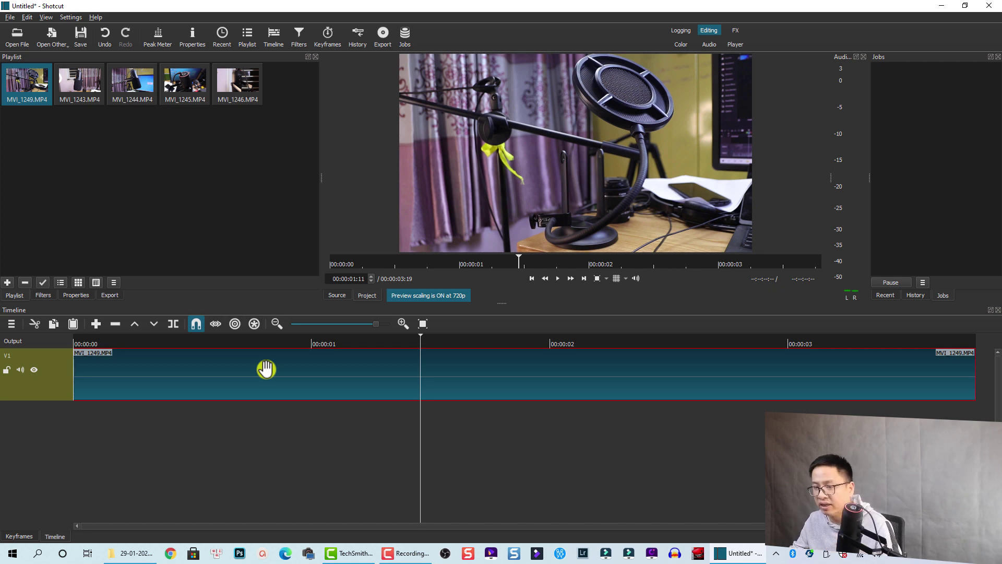
Step: Display MVI_1249.MP4's properties: speed 1.000000x, duration 00:00:03:19
{"action": "right_click", "coordinate": [273, 366]}
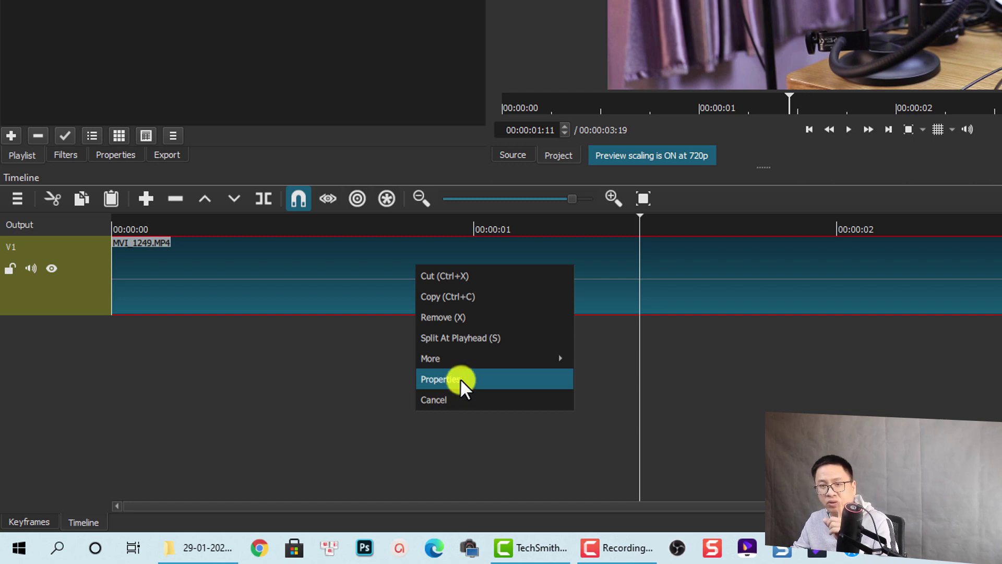
{"action": "left_click", "coordinate": [271, 259]}
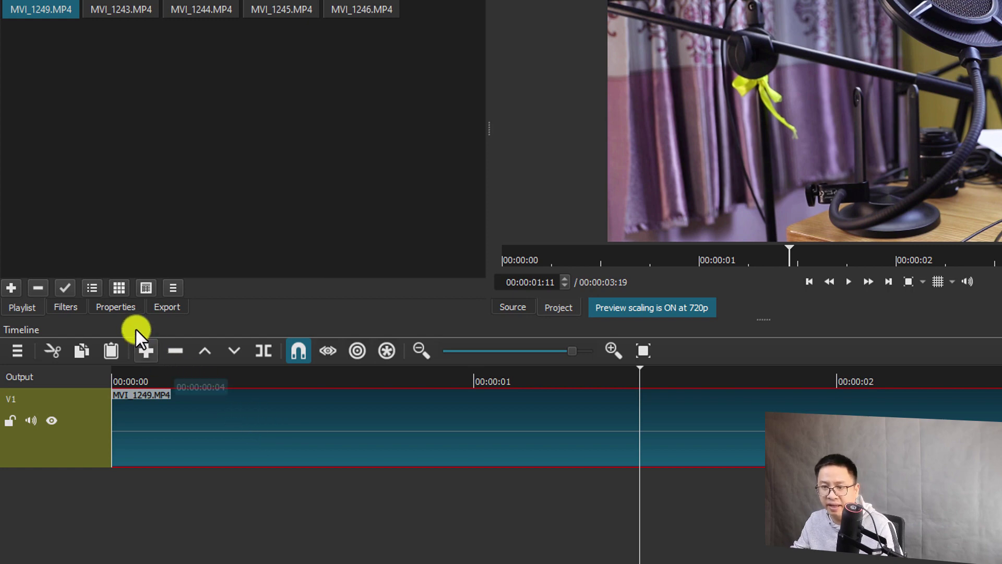
{"action": "left_click", "coordinate": [117, 306]}
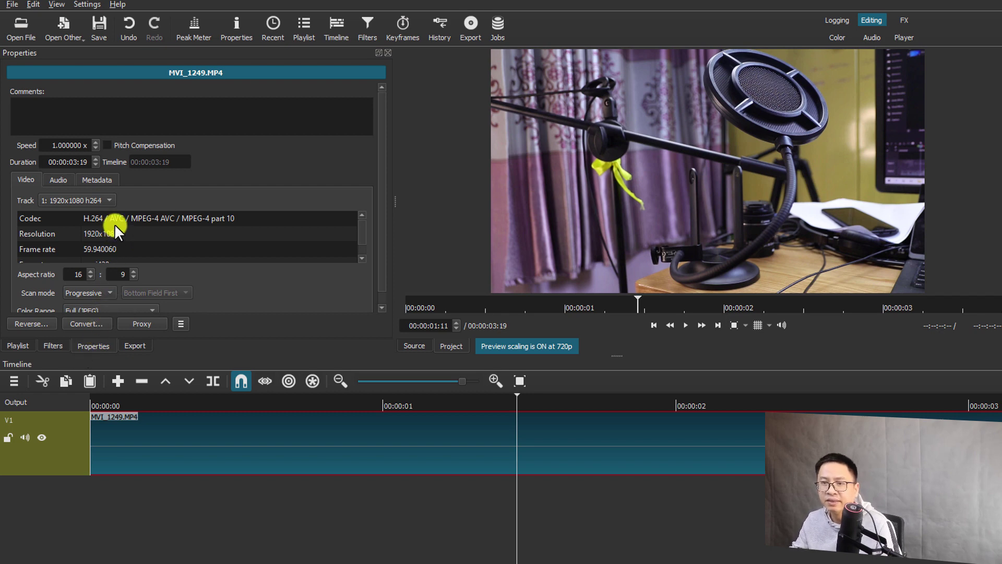
Step: Change the clip's Speed field value to 0.4
{"action": "left_click", "coordinate": [58, 146]}
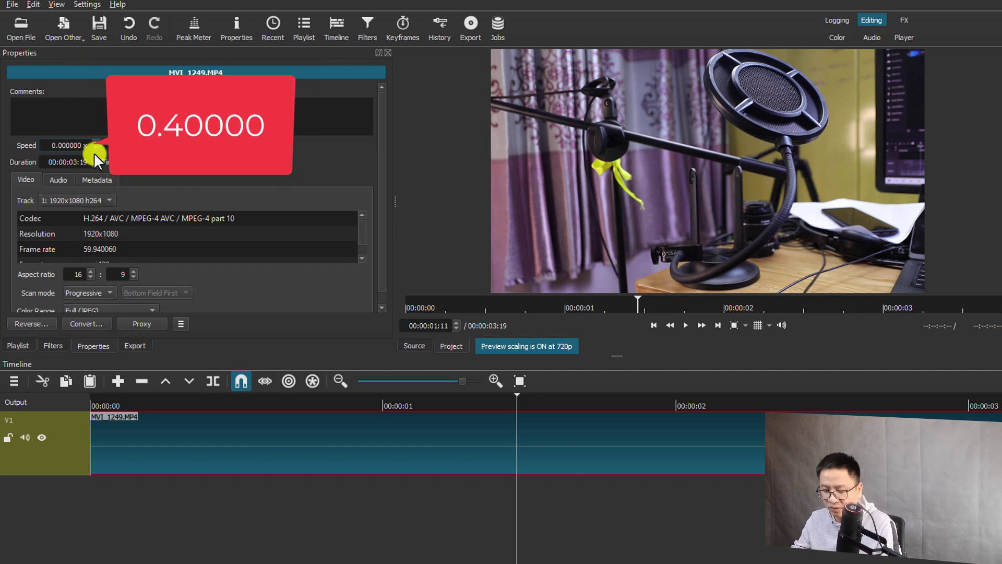
{"action": "left_click", "coordinate": [59, 146]}
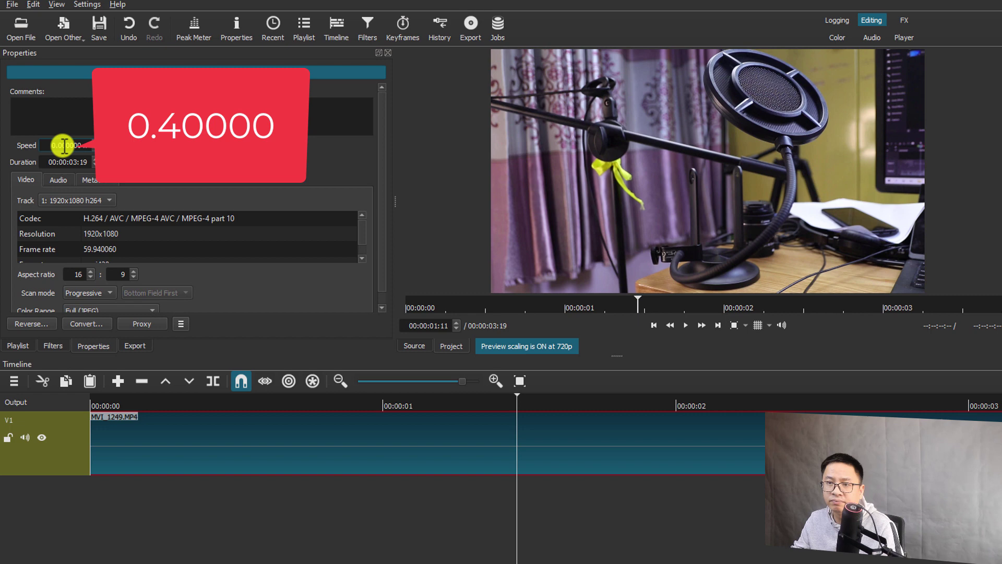
{"action": "type", "text": "4"}
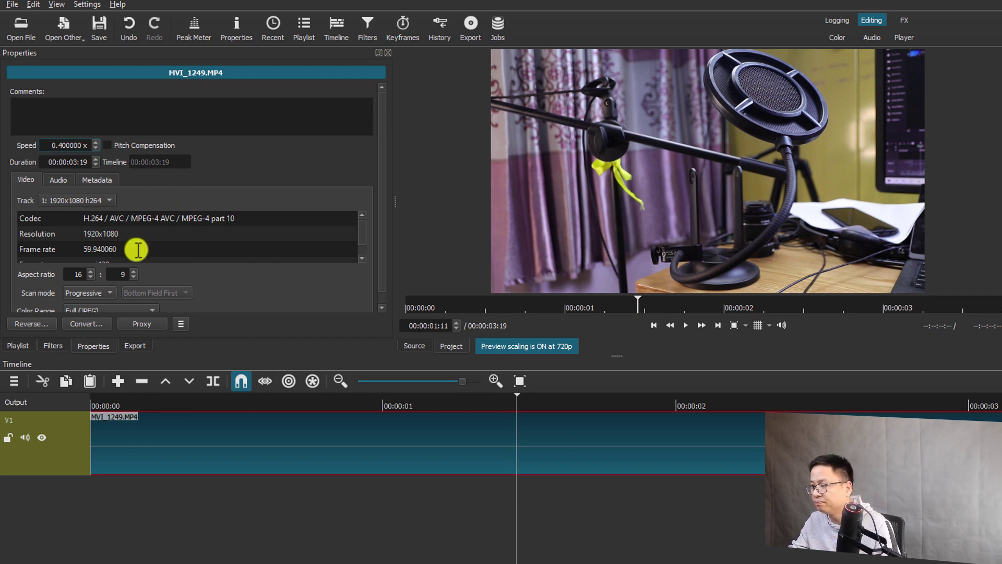
Step: Apply the 0.4x speed, stretching the clip to 00:00:09:12, and preview it from the start
{"action": "key", "text": "Return"}
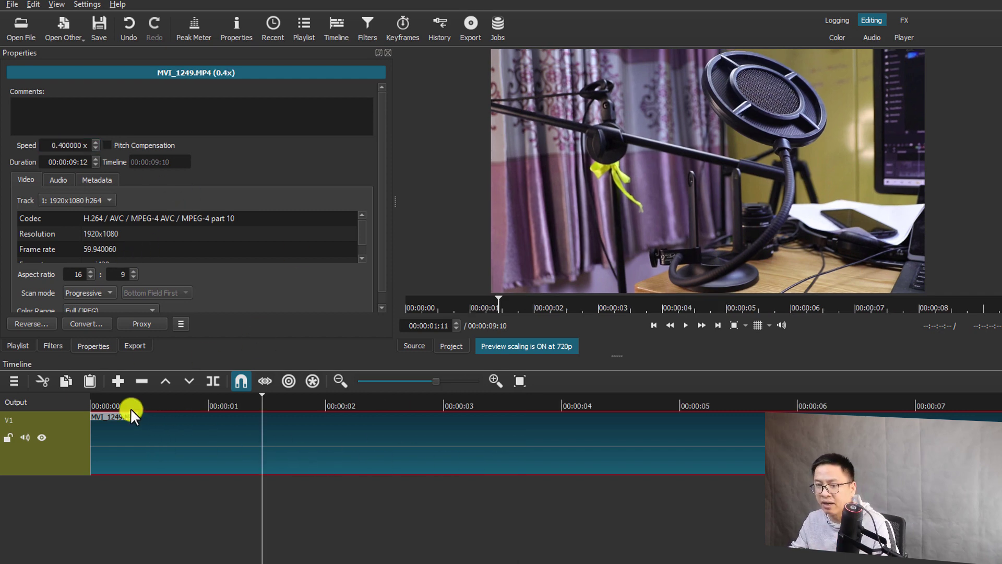
{"action": "left_click", "coordinate": [102, 400]}
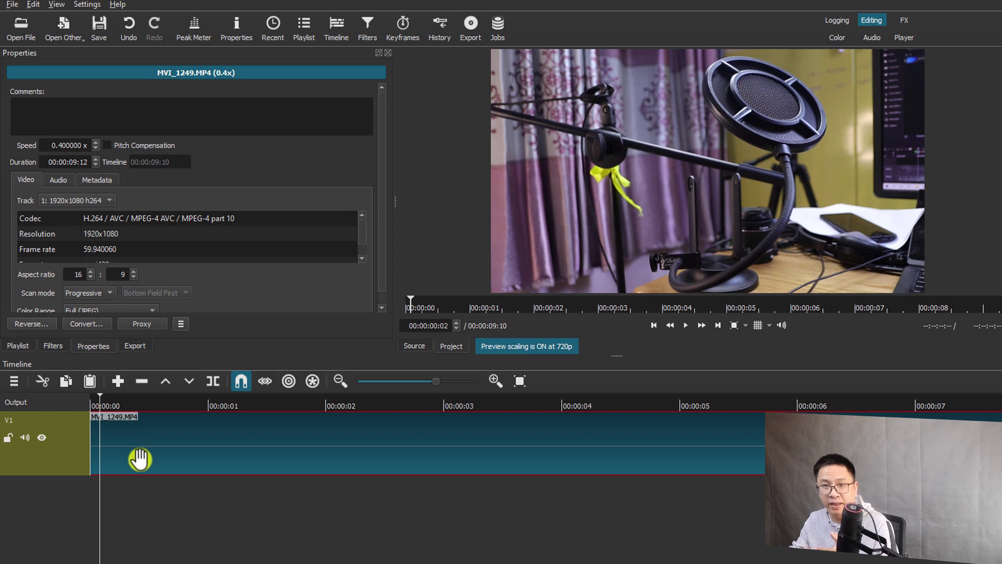
{"action": "key", "text": "space"}
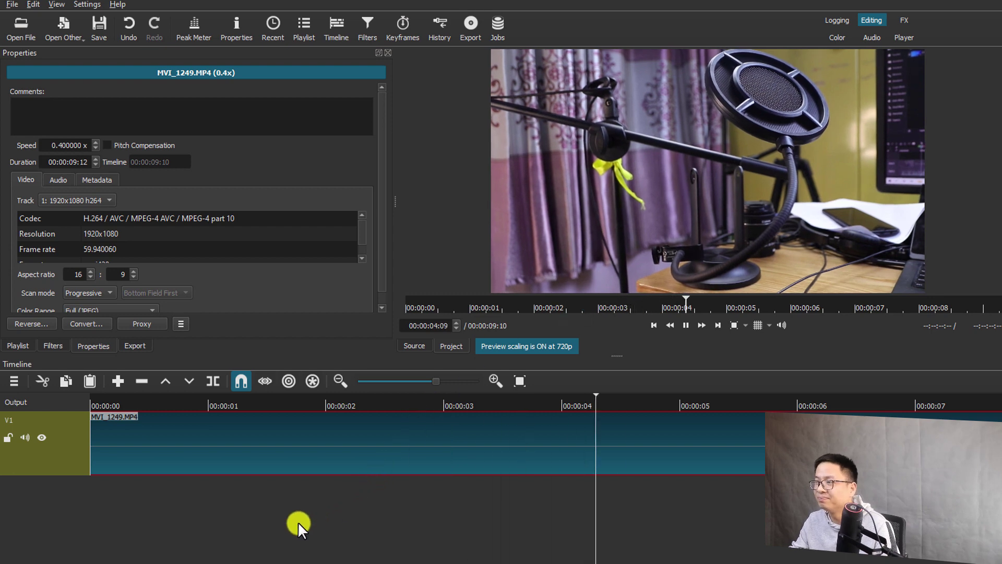
{"action": "key", "text": "space"}
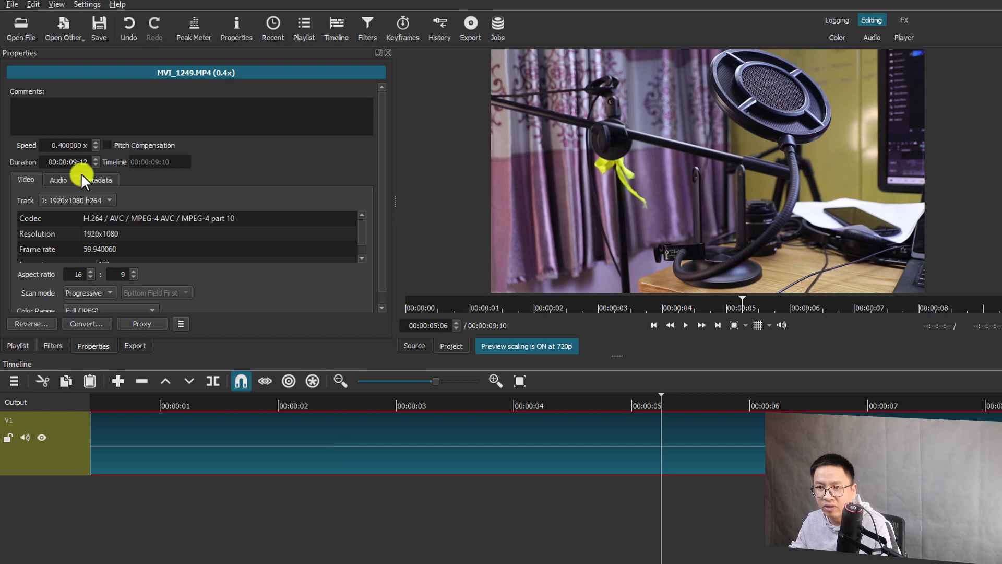
Step: Try a 4x speed on MVI_1249.MP4 and preview it from the beginning
{"action": "left_click", "coordinate": [65, 144]}
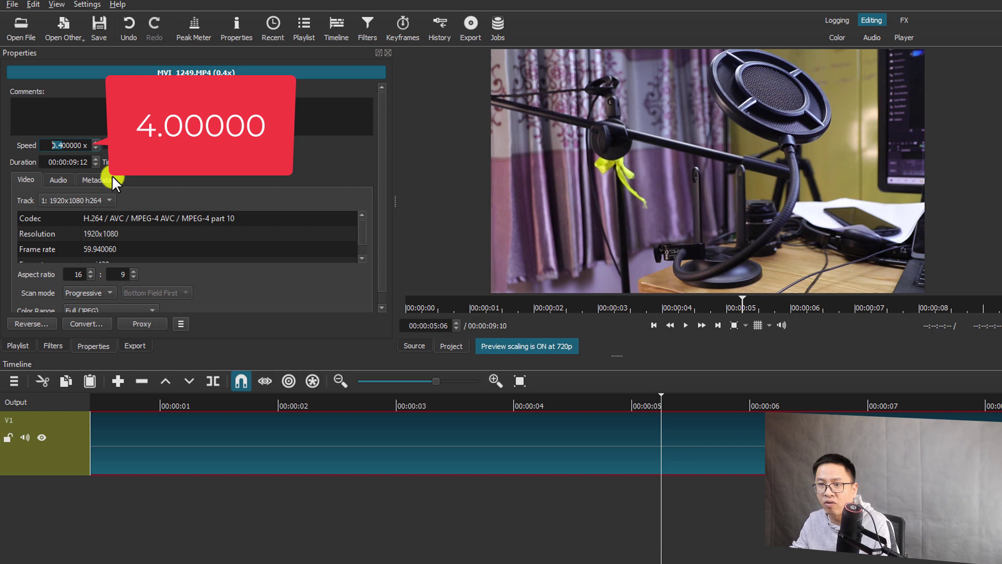
{"action": "left_click", "coordinate": [57, 147]}
{"action": "type", "text": "4."}
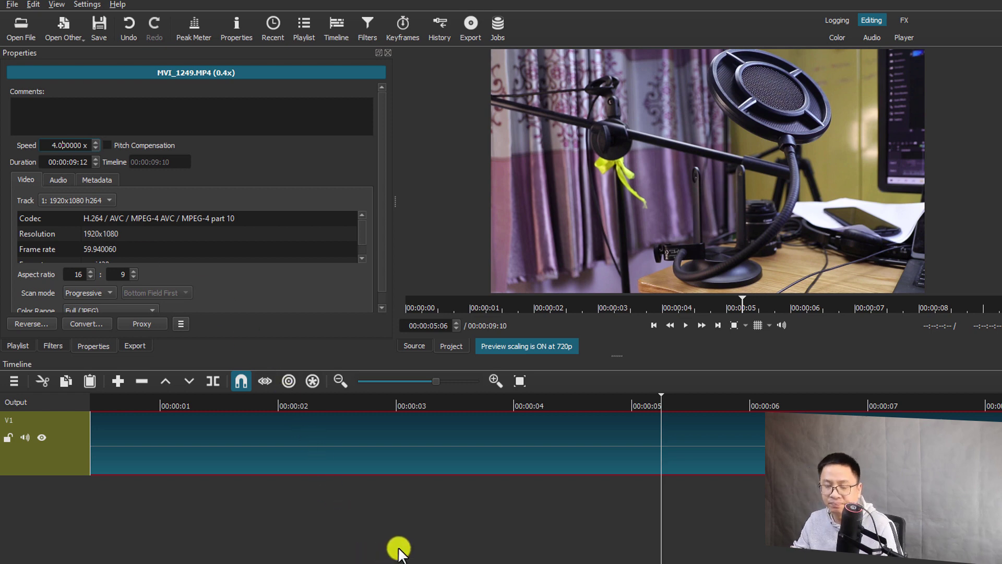
{"action": "key", "text": "Return"}
{"action": "left_click", "coordinate": [93, 401]}
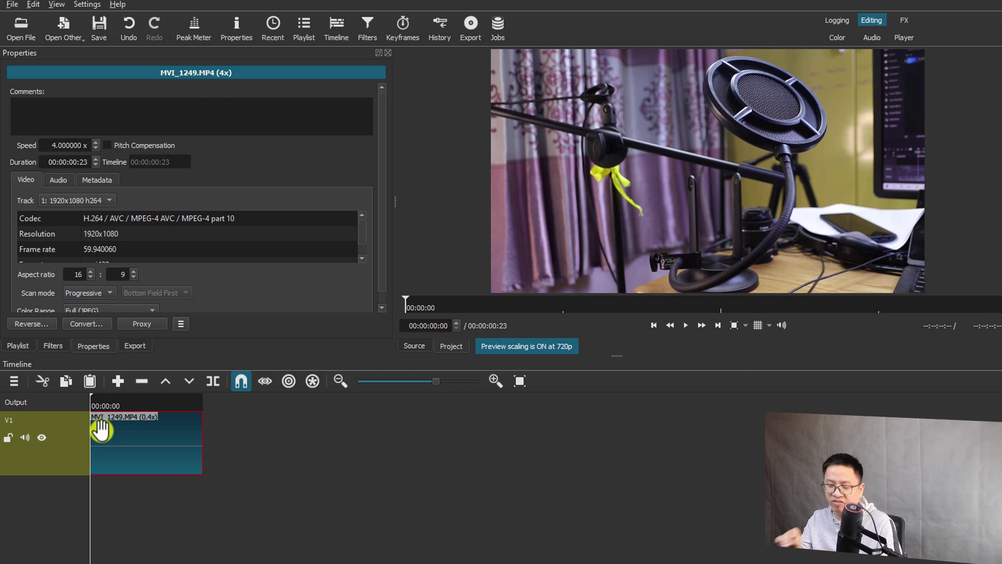
{"action": "key", "text": "space"}
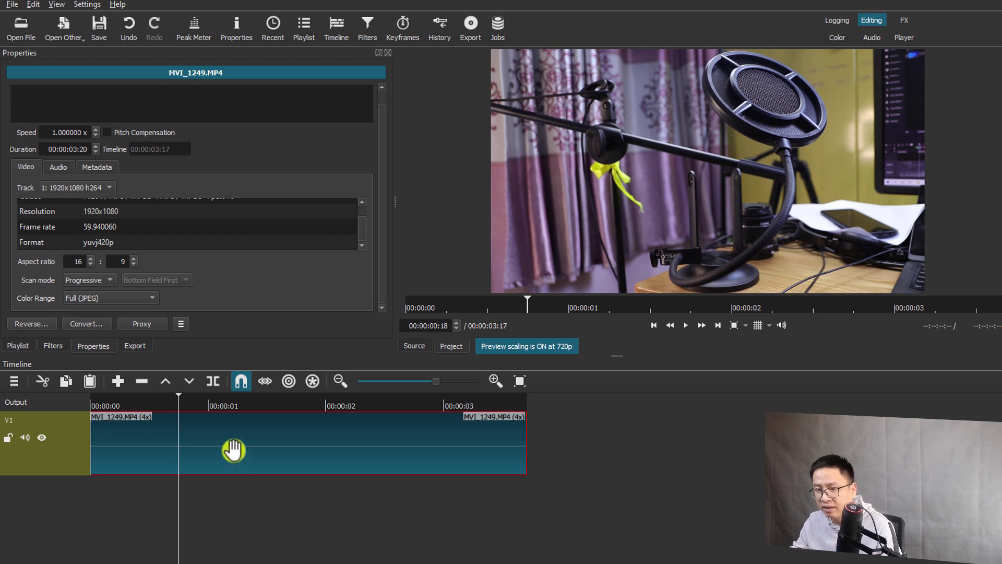
Step: Split the clip at about 00:00:01:05 and enter 0.4 as the second part's speed
{"action": "key", "text": "space"}
{"action": "key", "text": "space"}
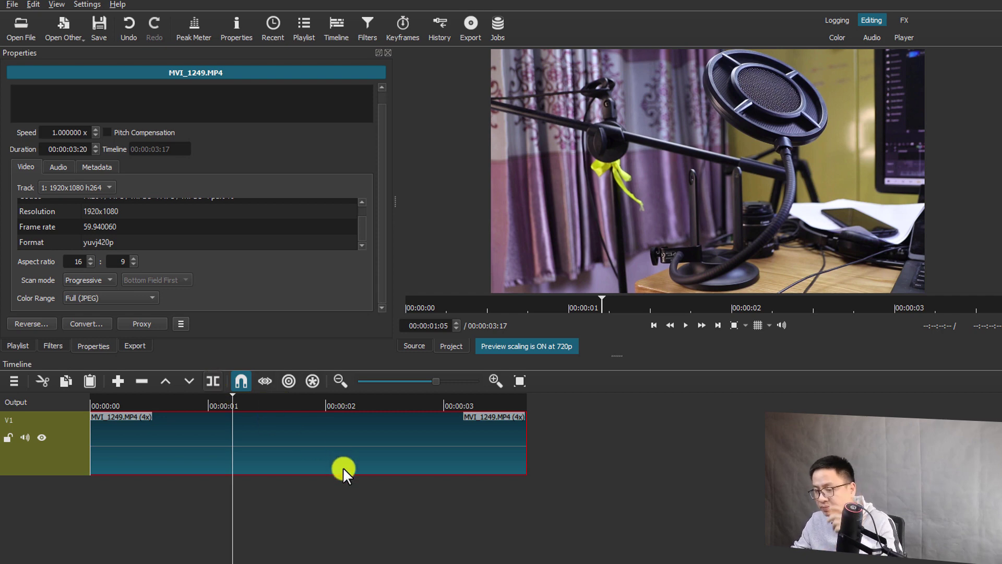
{"action": "key", "text": "s"}
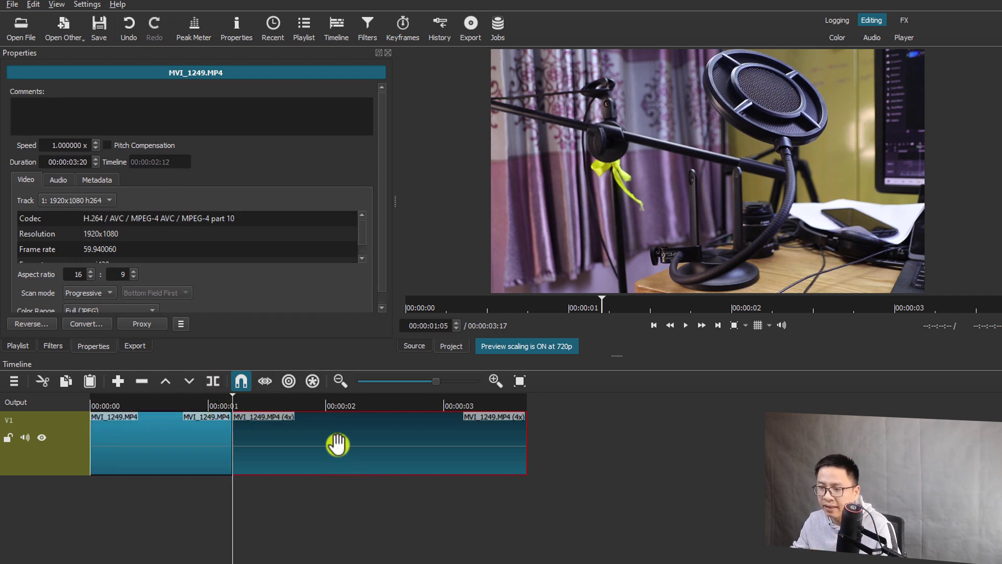
{"action": "left_click", "coordinate": [54, 146]}
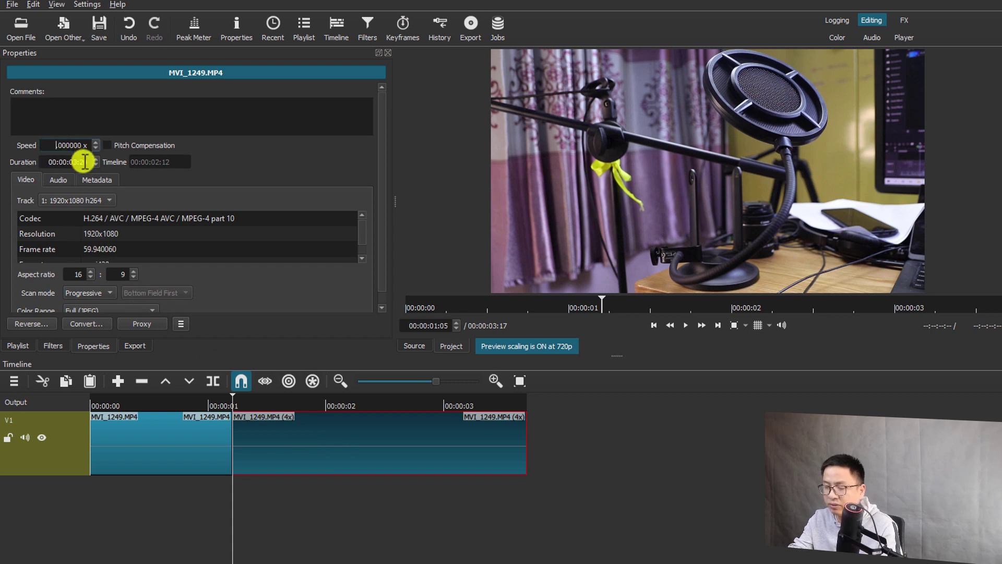
{"action": "type", "text": "0"}
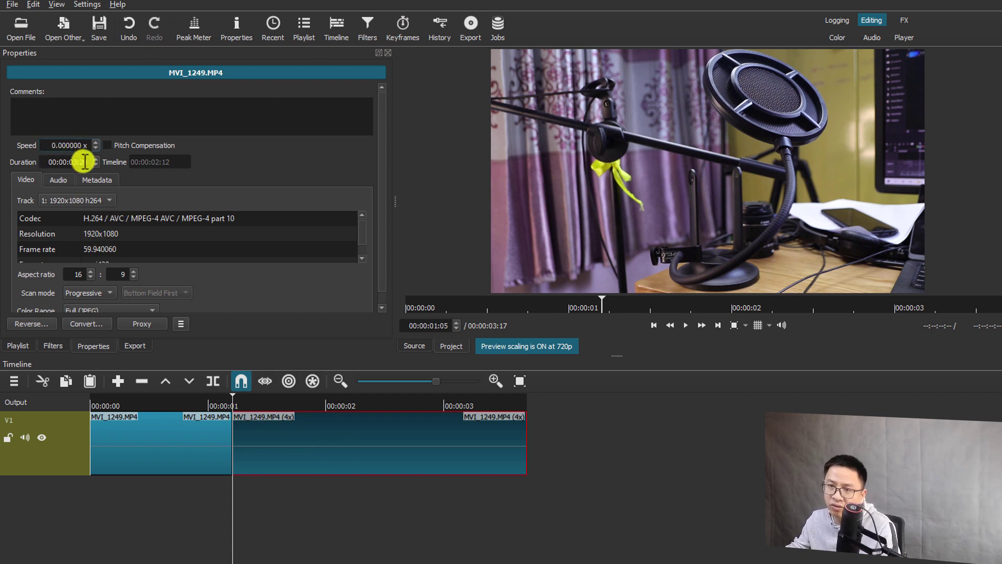
{"action": "left_click", "coordinate": [58, 145]}
{"action": "key", "text": "BackSpace"}
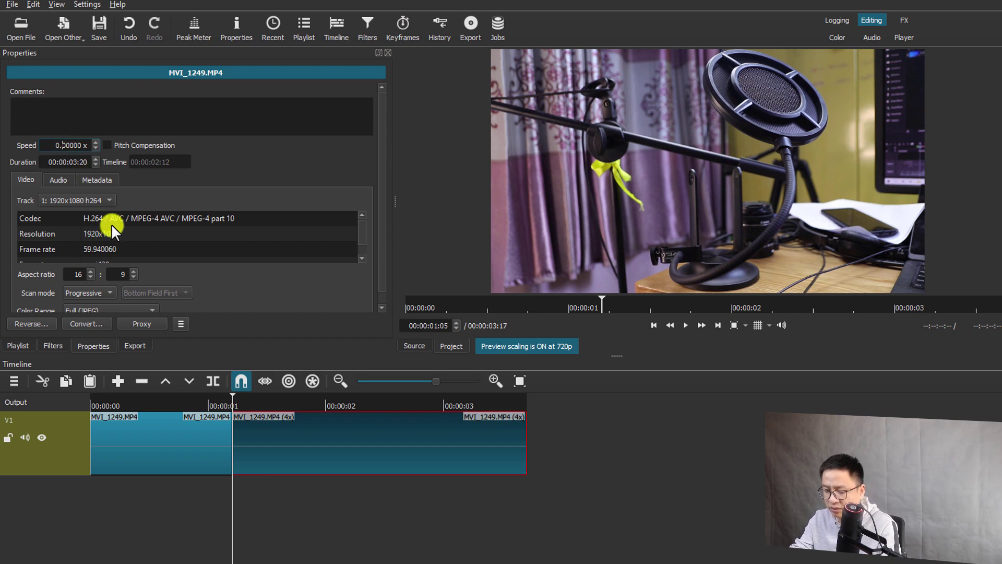
{"action": "type", "text": "4"}
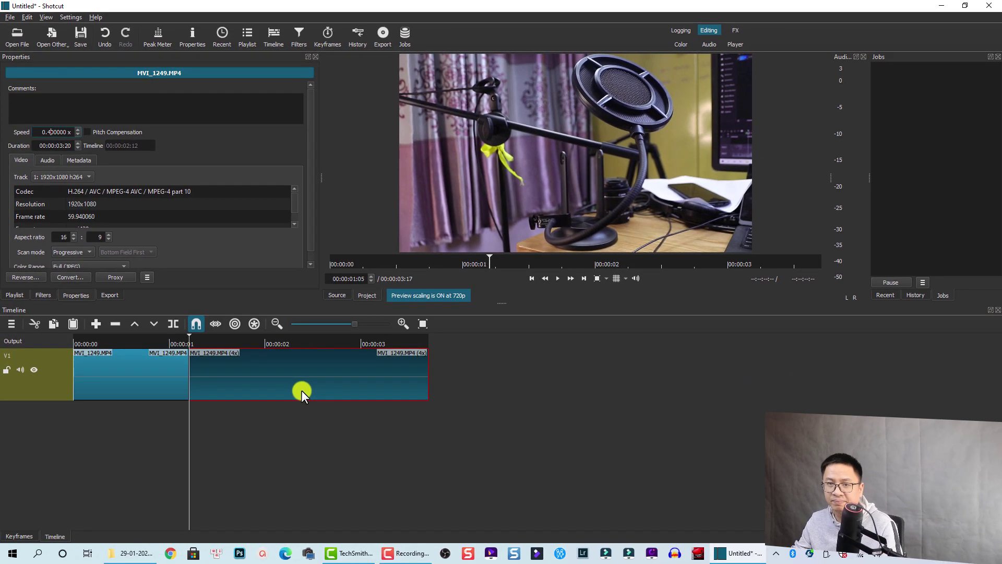
Step: Commit the 0.4x speed to the second part and step the playhead back
{"action": "left_click", "coordinate": [369, 463]}
{"action": "key", "text": "Left"}
{"action": "key", "text": "Left"}
{"action": "key", "text": "Left"}
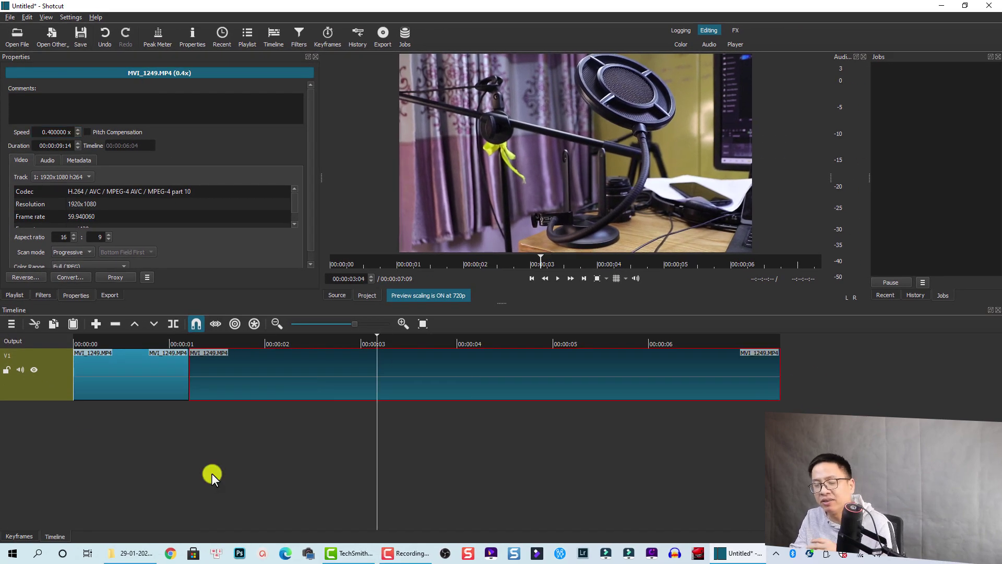